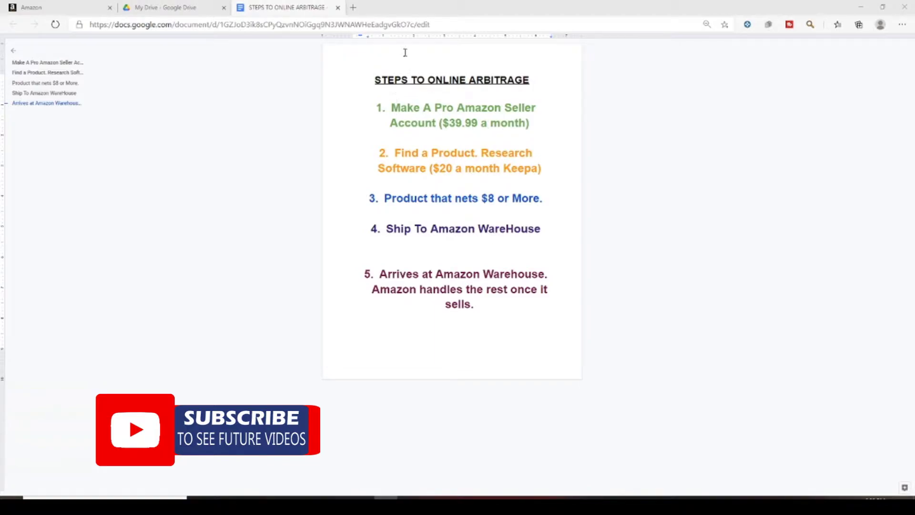
Google 'sell on amazon' in a new tab and open Amazon's Become an Amazon seller page.
left_click(352, 5)
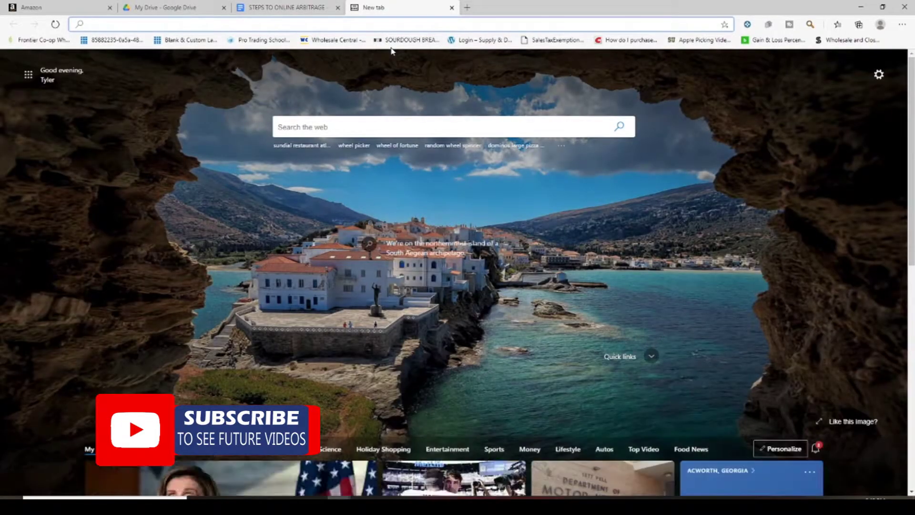
type("google.com")
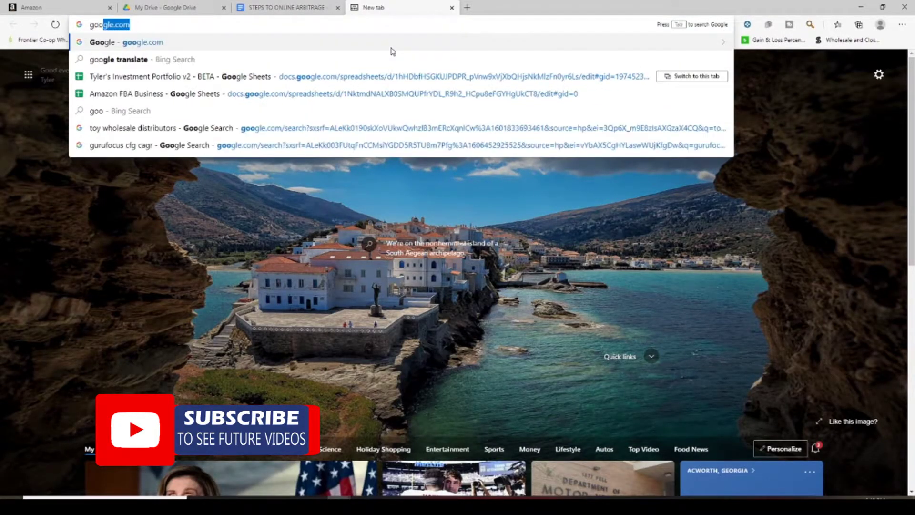
key("Return")
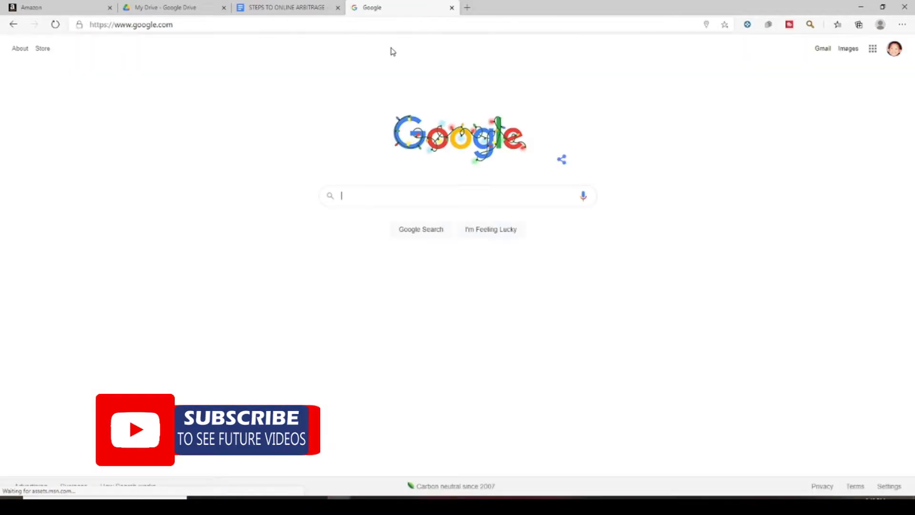
type("sell on amazon")
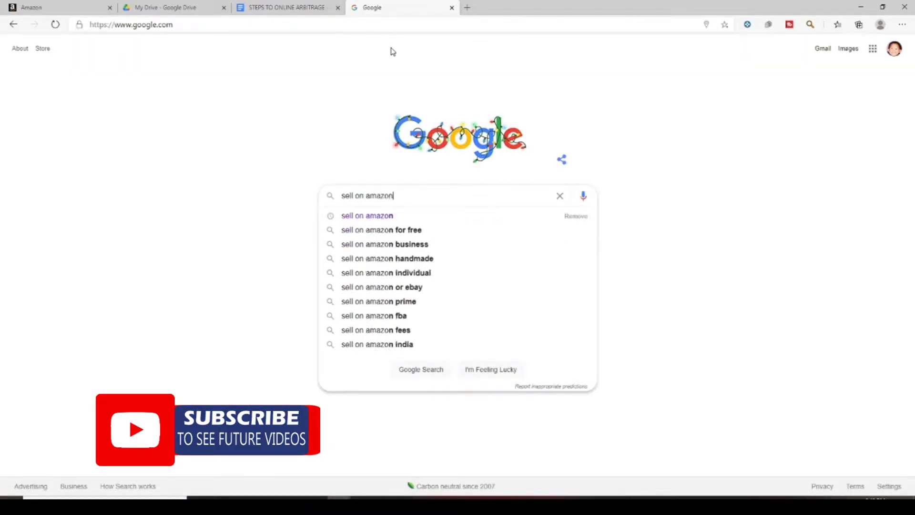
key("Return")
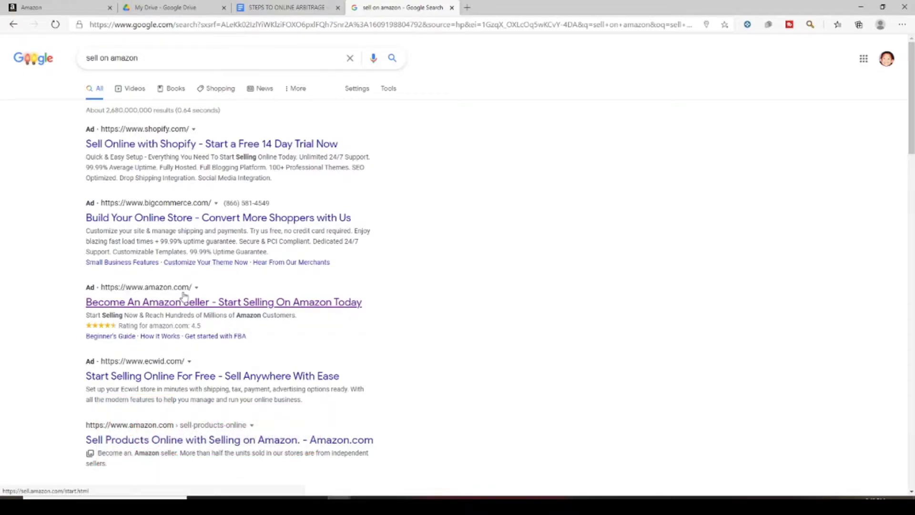
left_click(240, 306)
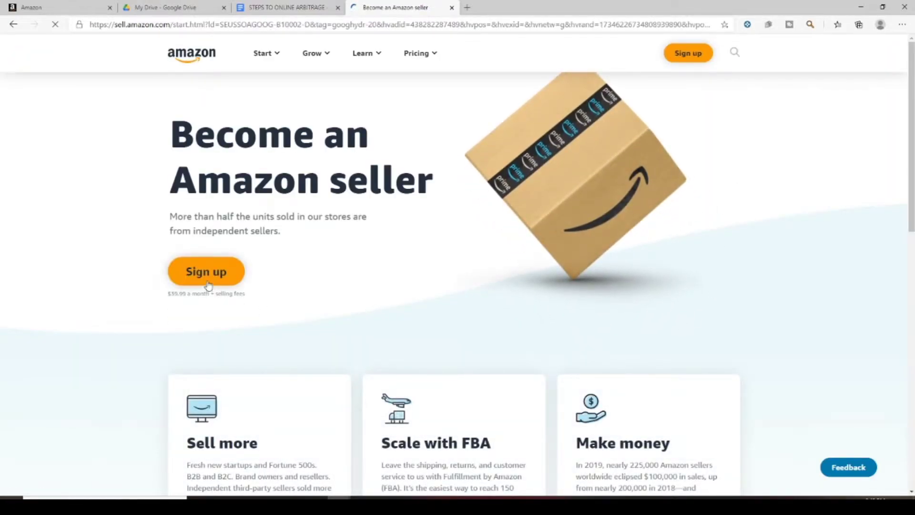
Scroll through the Become an Amazon seller page, then close its tab.
scroll(238, 272, "down", 2)
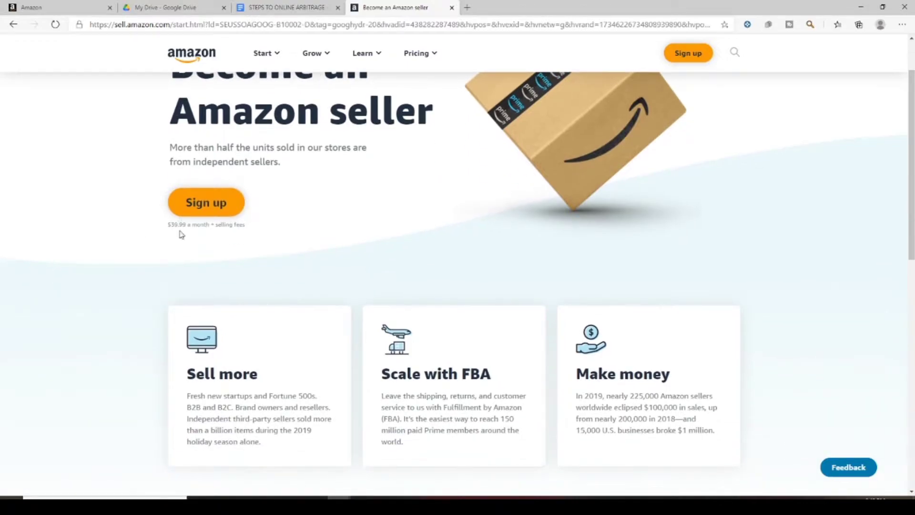
scroll(223, 217, "down", 1)
scroll(223, 217, "up", 1)
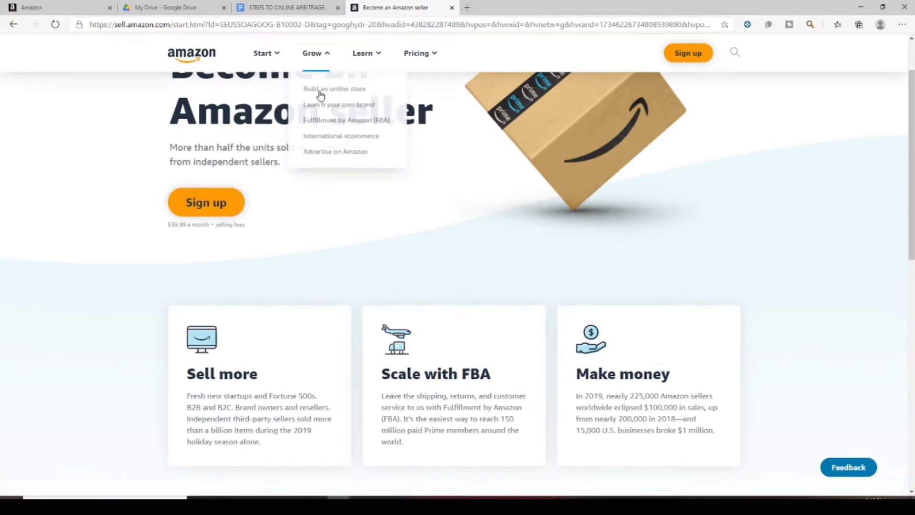
left_click(452, 8)
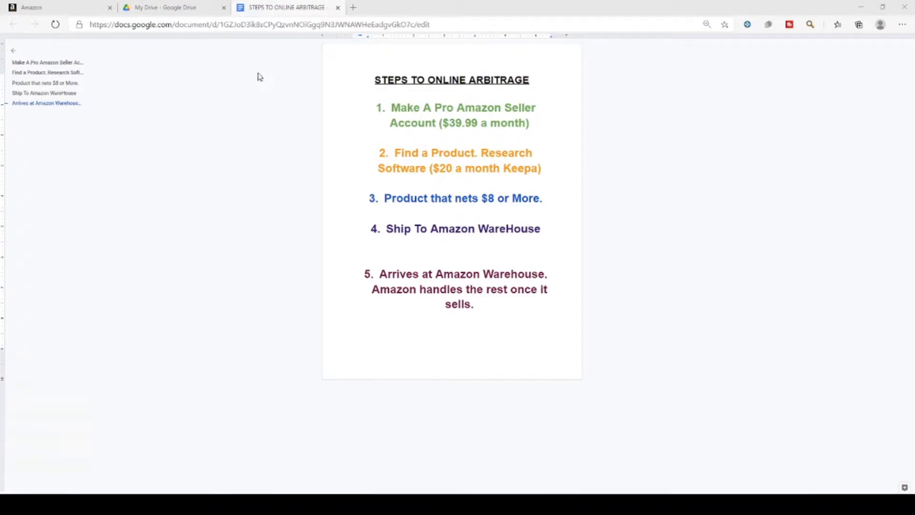
In a new tab, Google 'keepa' and open the Keepa result.
left_click(353, 7)
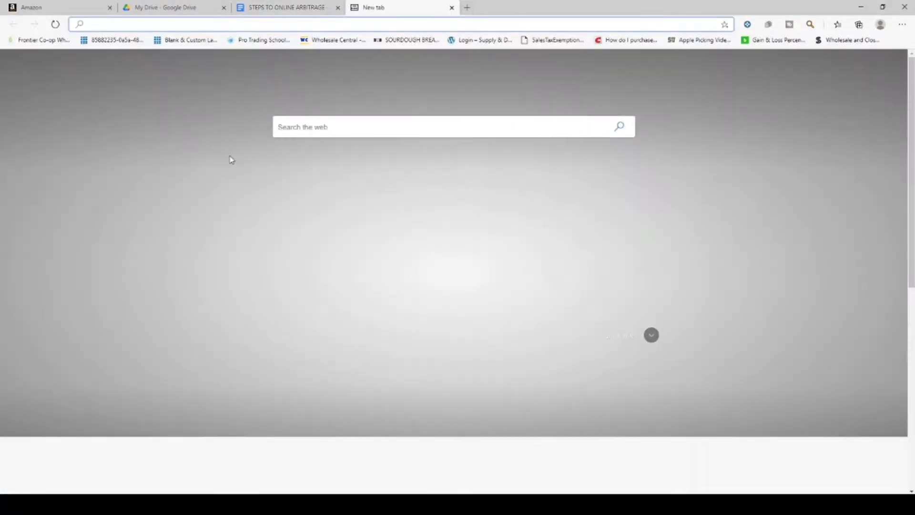
type("goo")
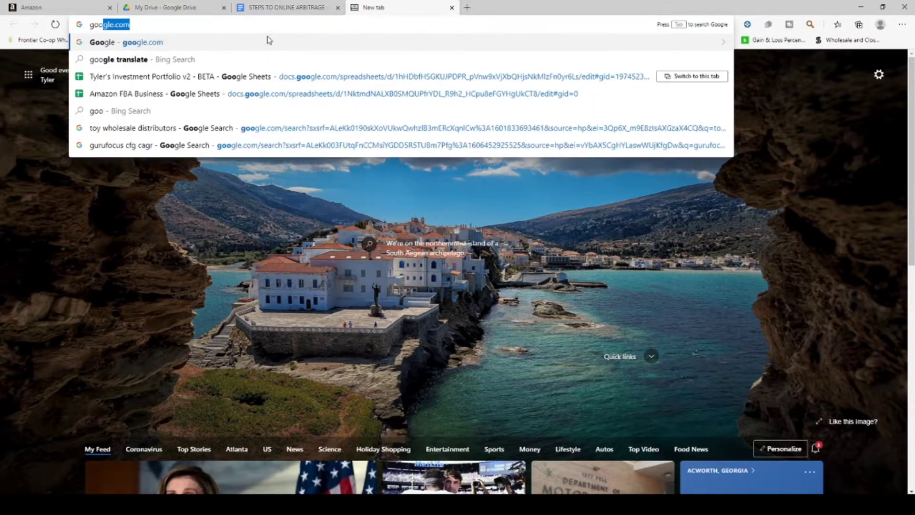
type("gle.com")
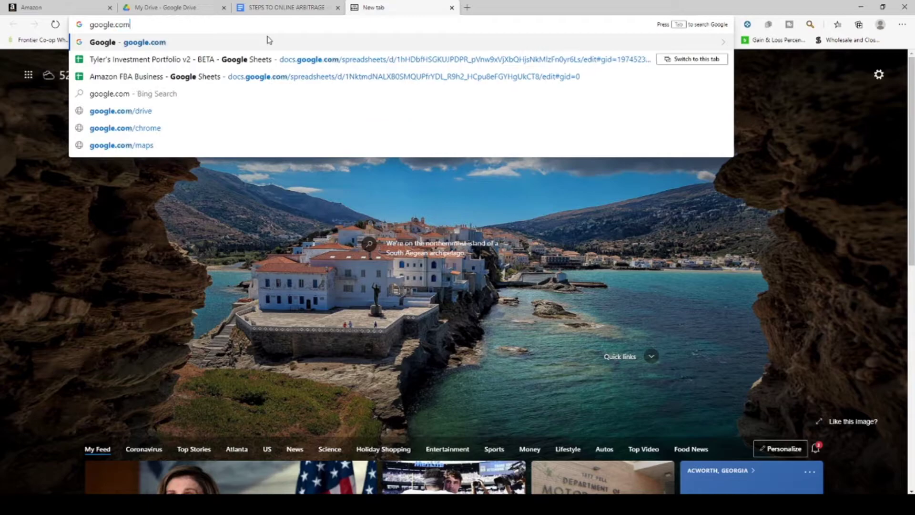
key("Return")
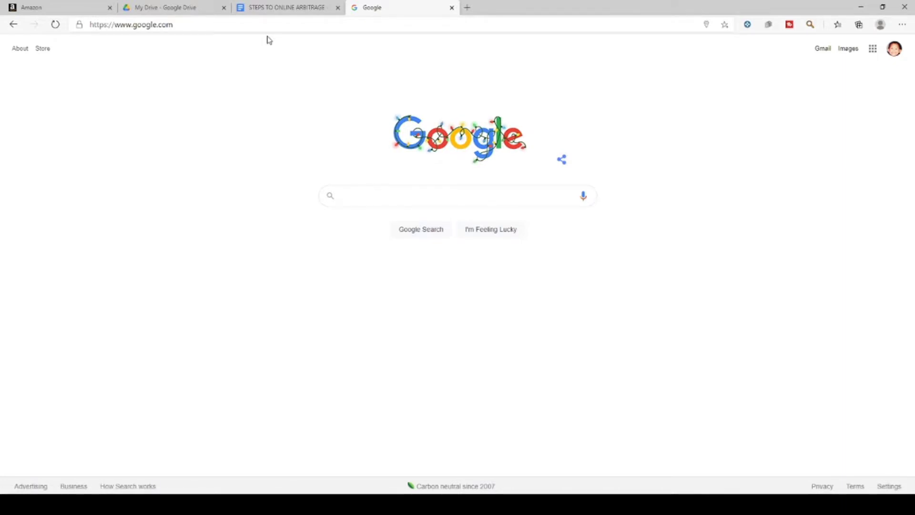
type("keep")
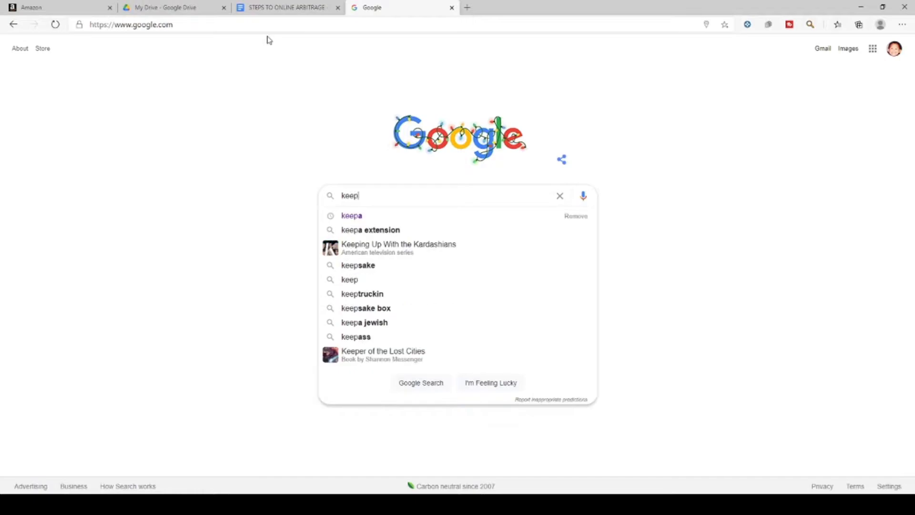
type("a")
key("Return")
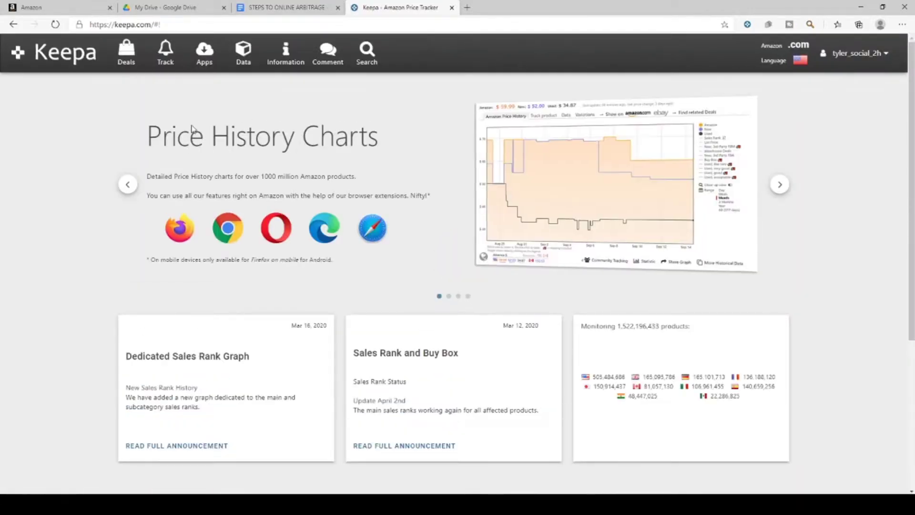
left_click(854, 52)
key("ctrl+w")
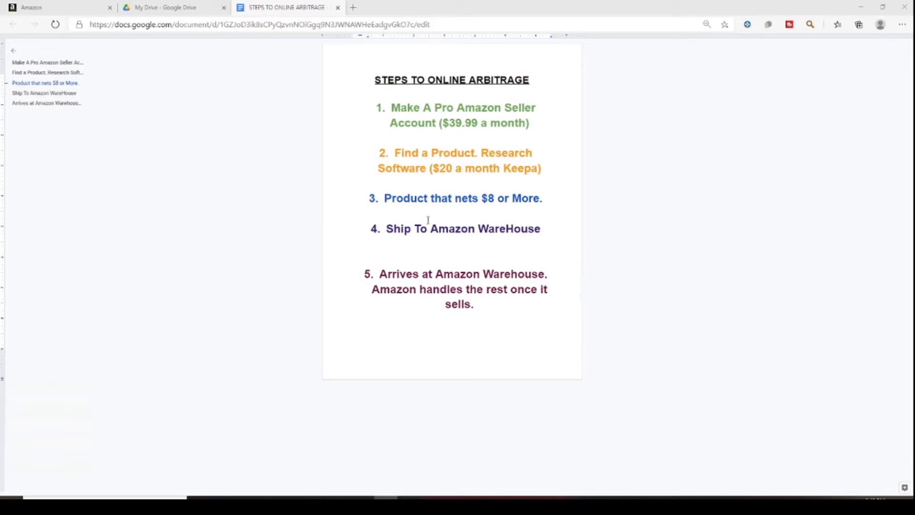
Switch to the Amazon Seller Central dashboard tab.
left_click(11, 6)
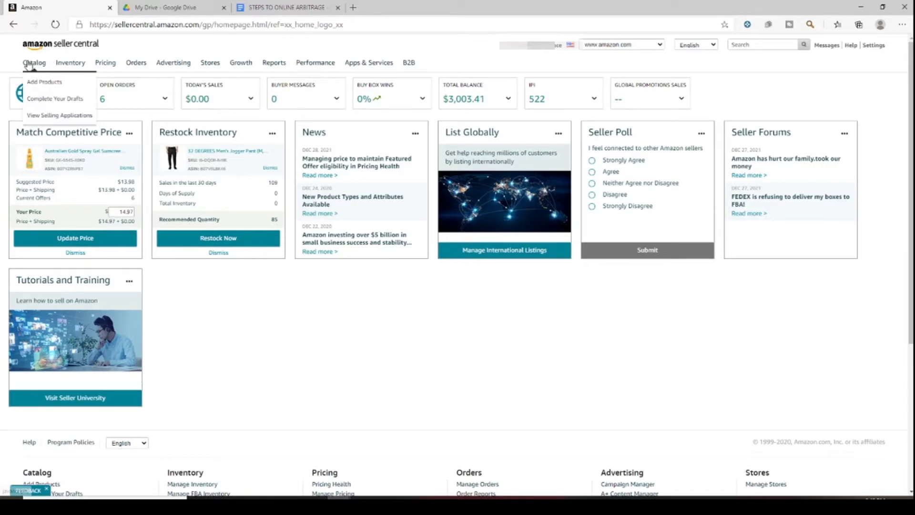
Go to Catalog > Add a Product to reach the catalog search page.
mouse_move(54, 68)
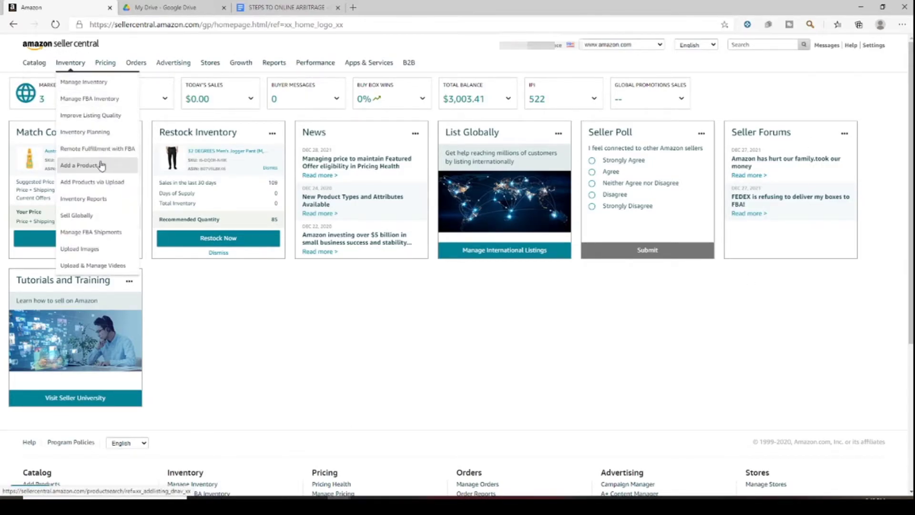
left_click(96, 170)
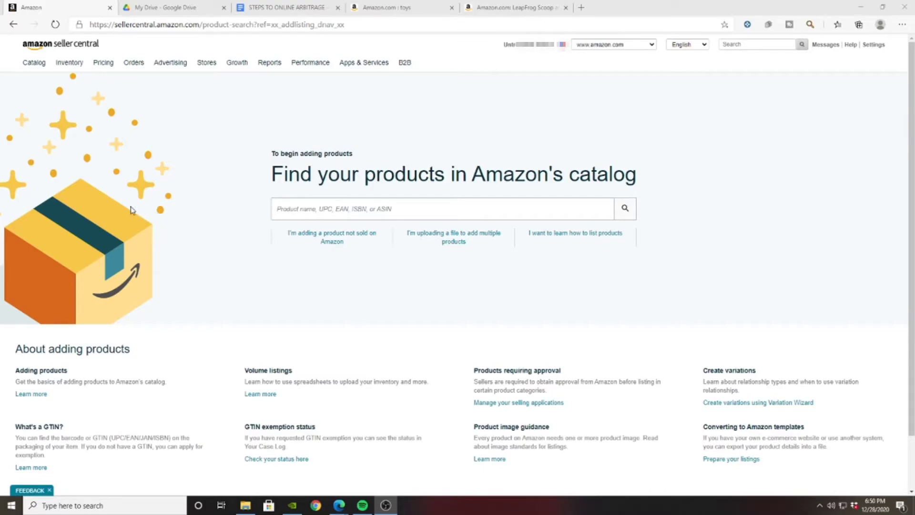
Search Amazon's catalog for the pasted ASIN B0877FBND2.
left_click(308, 208)
type("B0877FBND2")
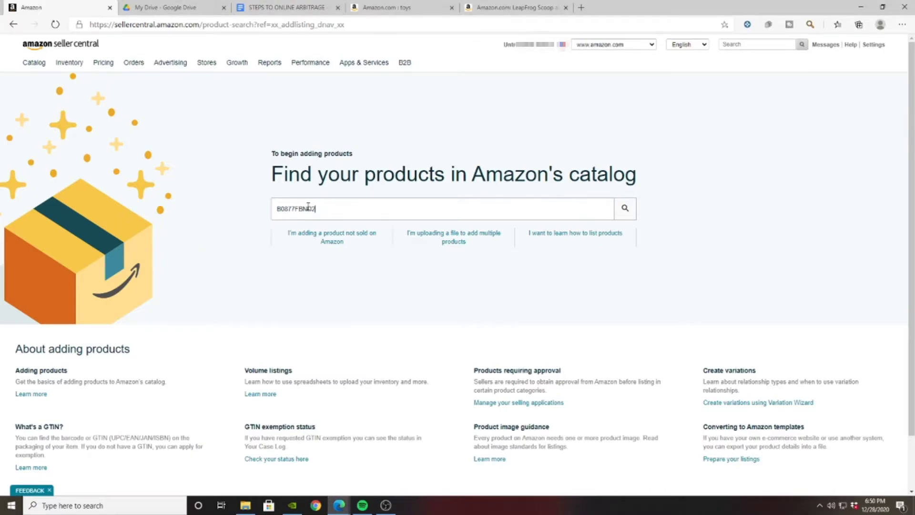
key("Return")
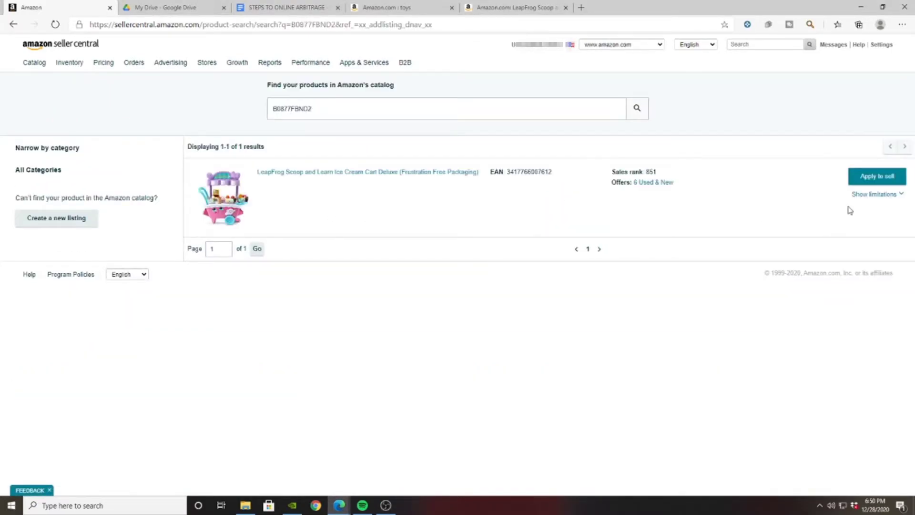
Apply to sell and request LeapFrog brand approval, then go to Manage Inventory.
left_click(877, 177)
left_click(53, 157)
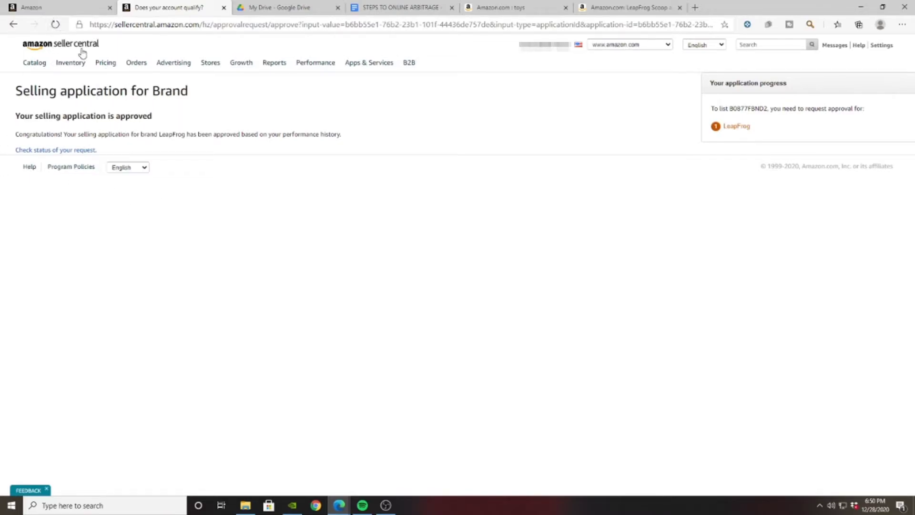
left_click(55, 25)
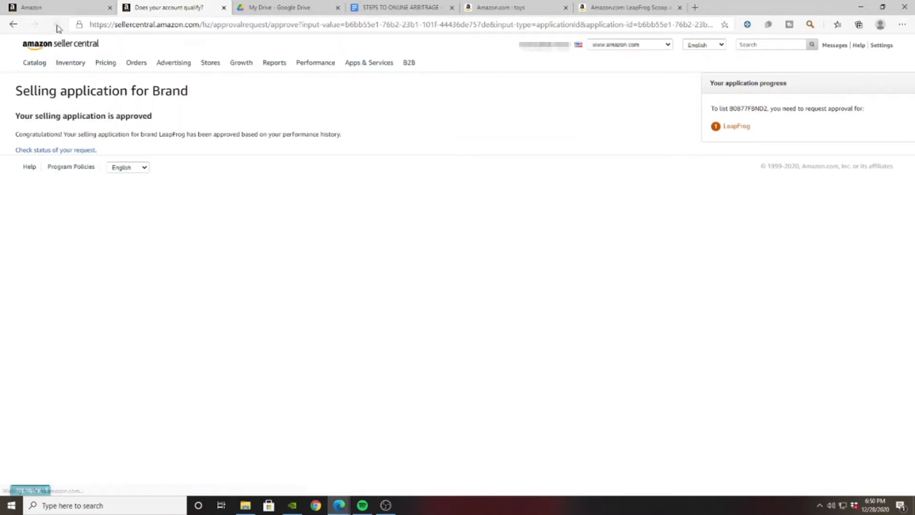
left_click(224, 8)
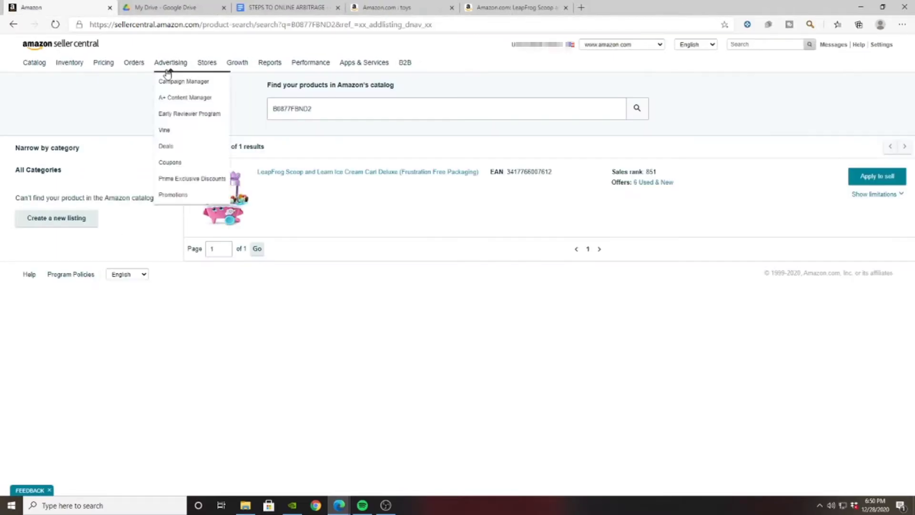
left_click(101, 42)
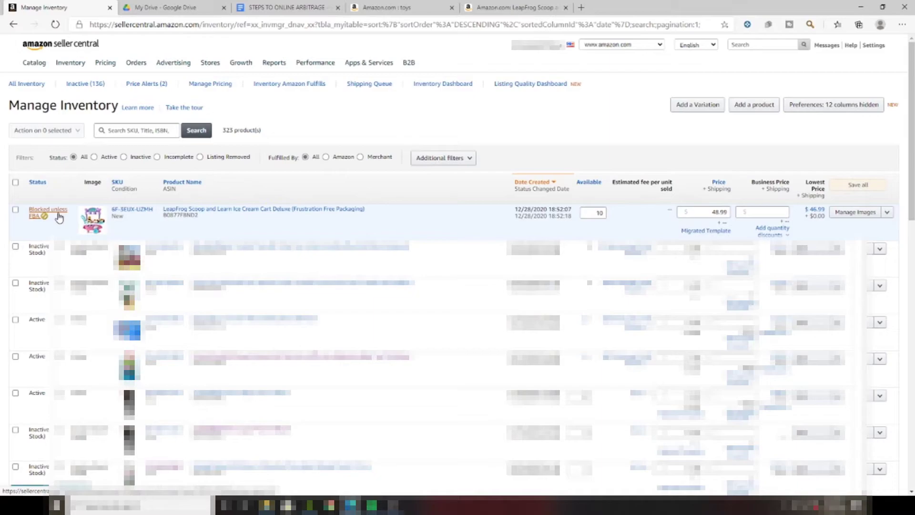
Change the LeapFrog Scoop listing to Fulfilled by Amazon and start its dangerous goods form.
left_click(16, 210)
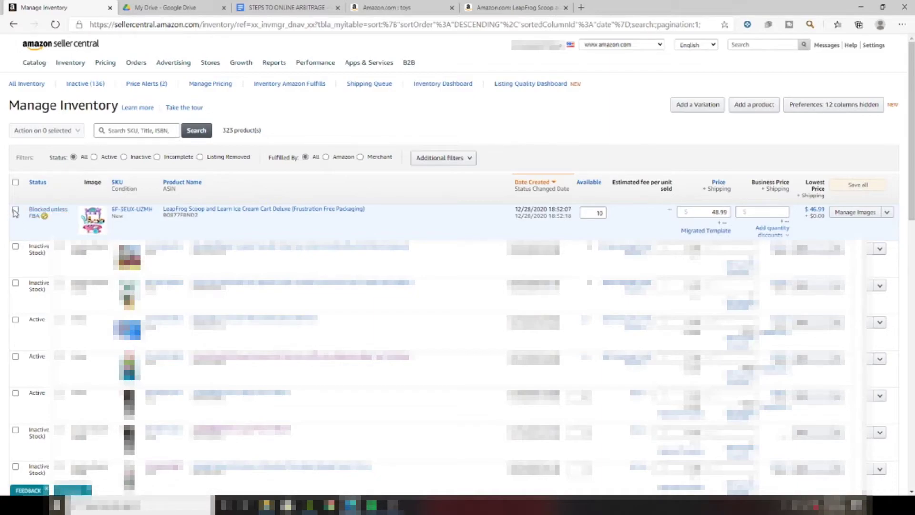
left_click(16, 210)
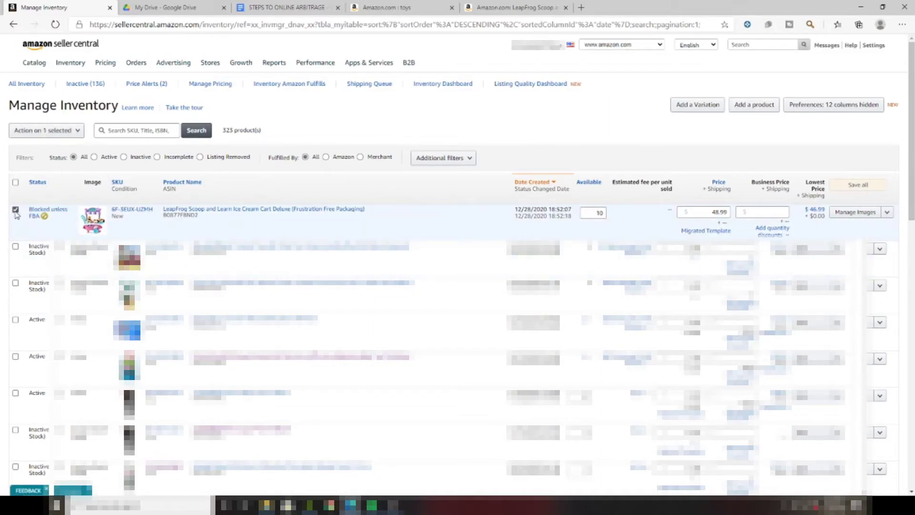
left_click(15, 210)
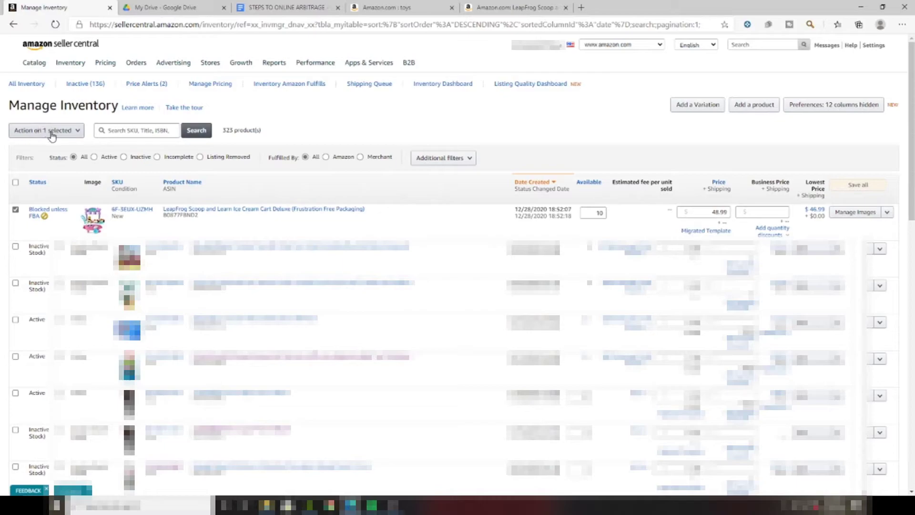
left_click(75, 130)
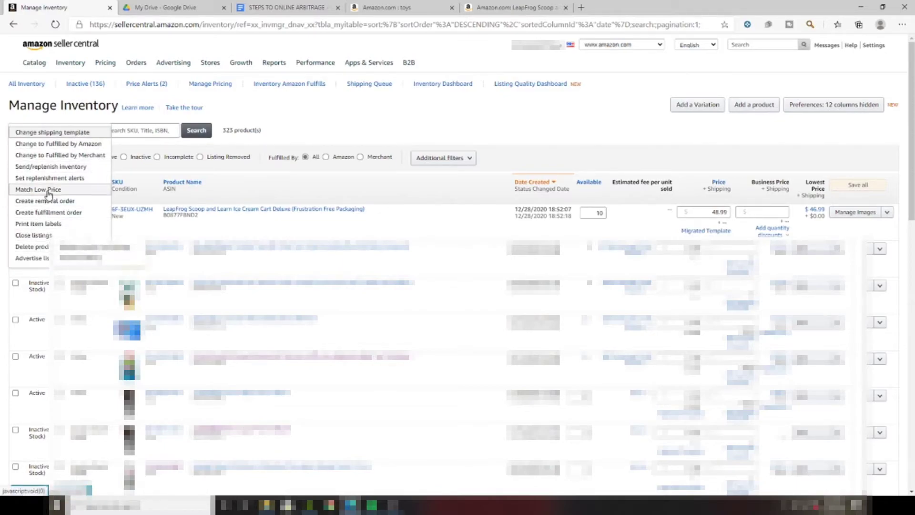
left_click(71, 144)
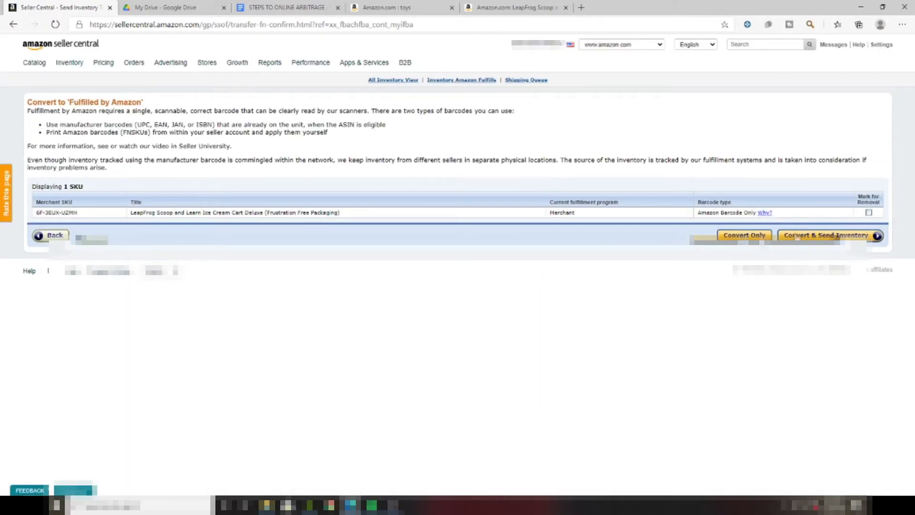
left_click(837, 235)
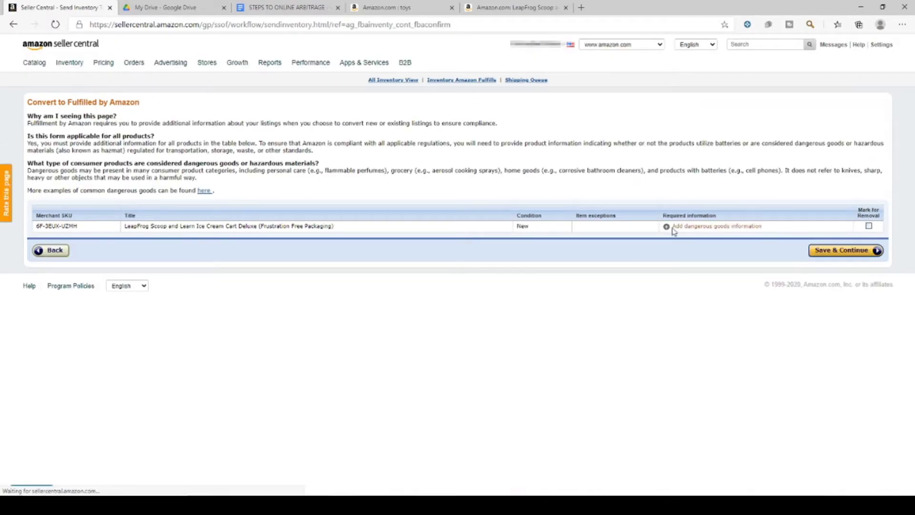
left_click(672, 227)
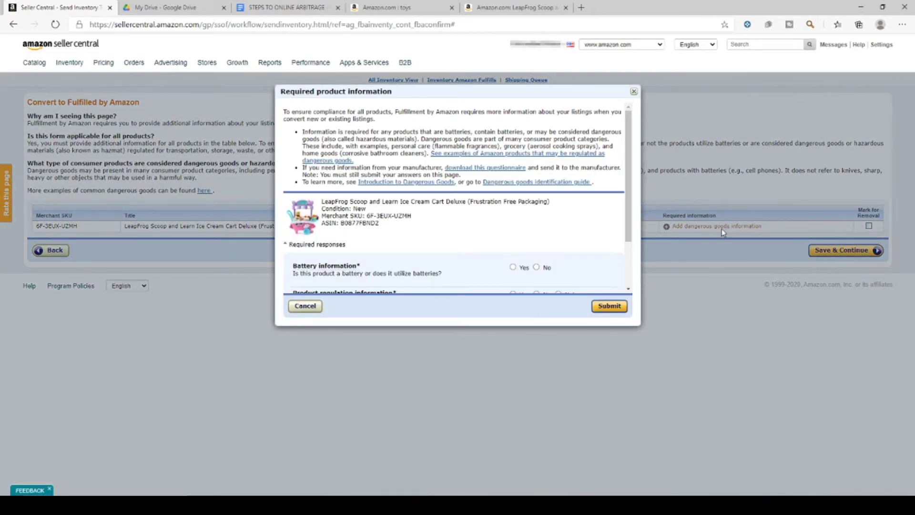
Answer No for batteries and dangerous goods, submit, and save to begin the shipping plan.
scroll(535, 237, "down", 2)
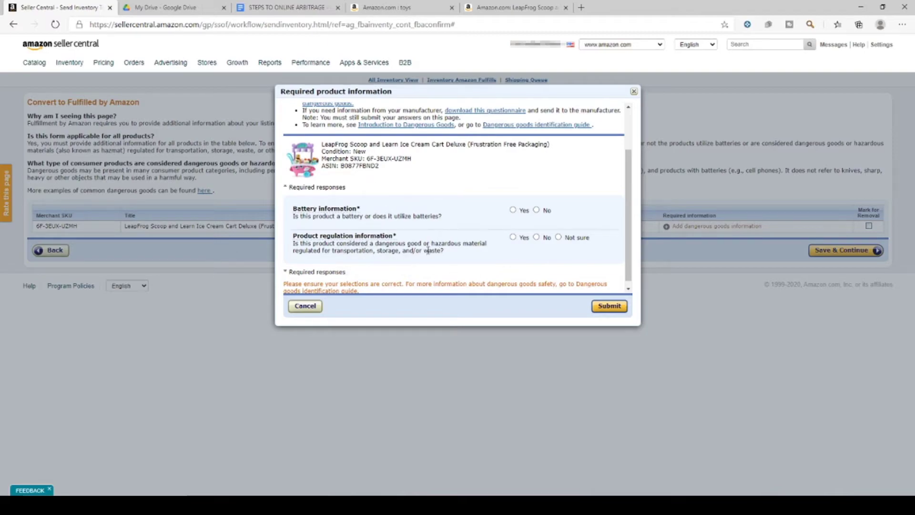
left_click(537, 210)
left_click(537, 238)
left_click(606, 309)
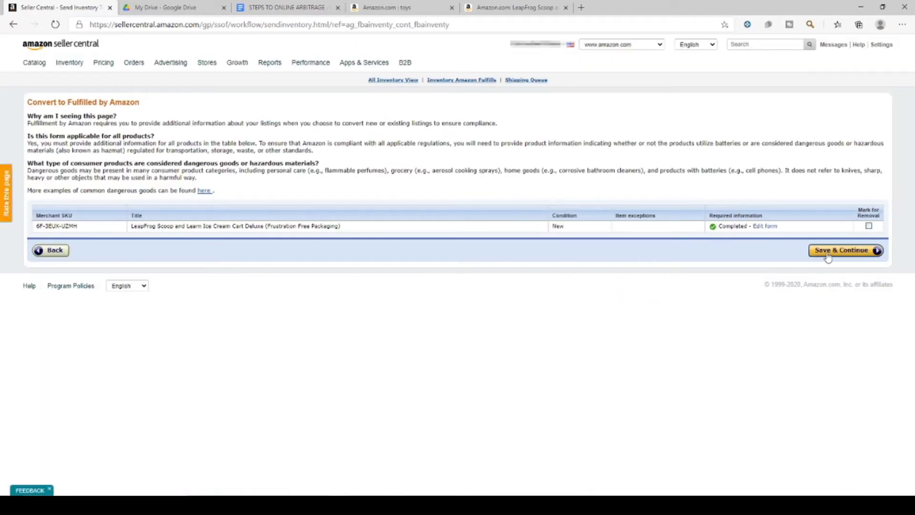
left_click(829, 251)
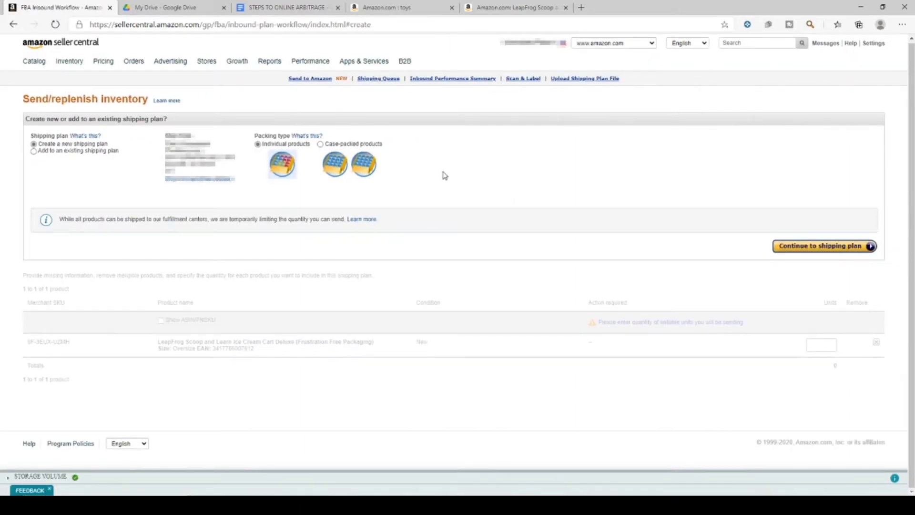
left_click(819, 255)
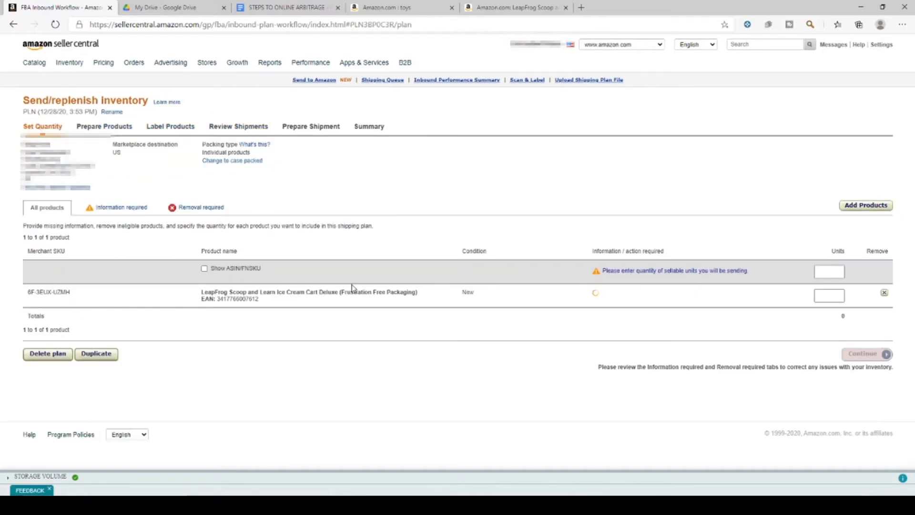
Enter 10 units of the LeapFrog toy in the shipping plan.
left_click(829, 299)
left_click(830, 299)
type("1")
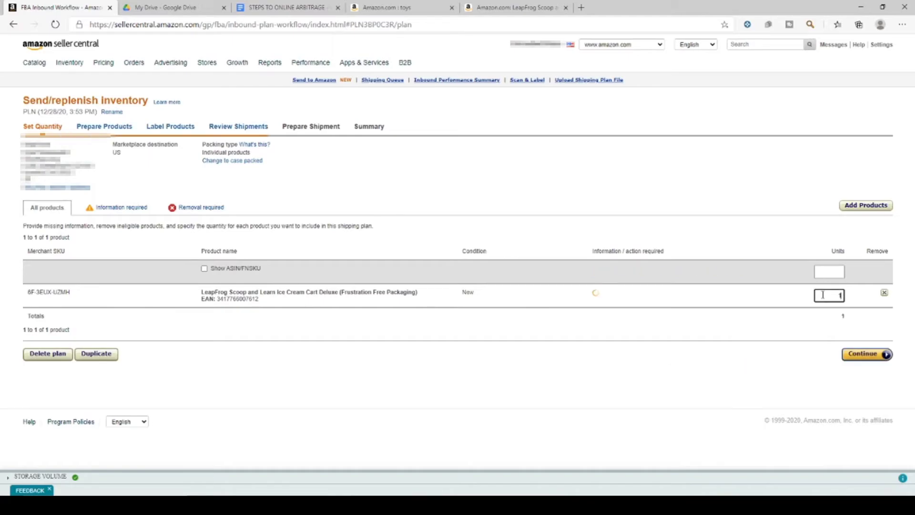
type("0")
left_click(860, 356)
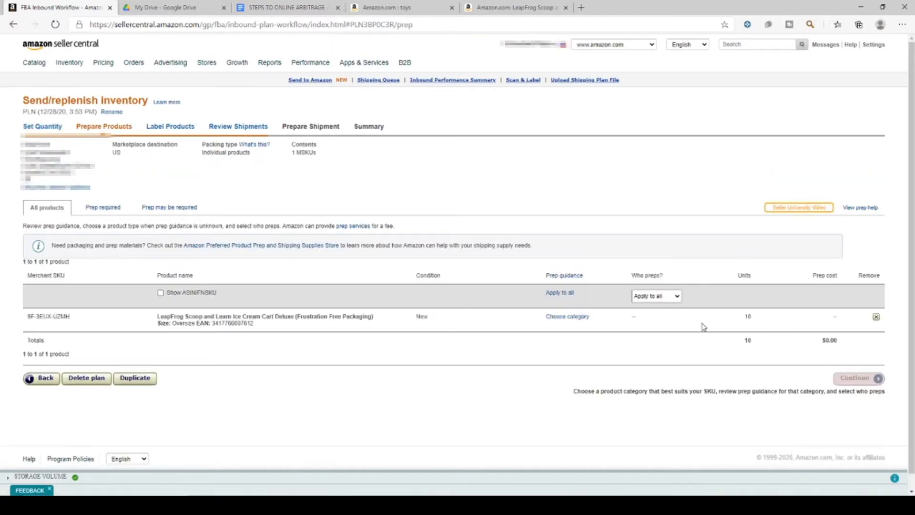
Make the merchant responsible for prep with No Prep Needed for all products.
left_click(662, 296)
left_click(644, 324)
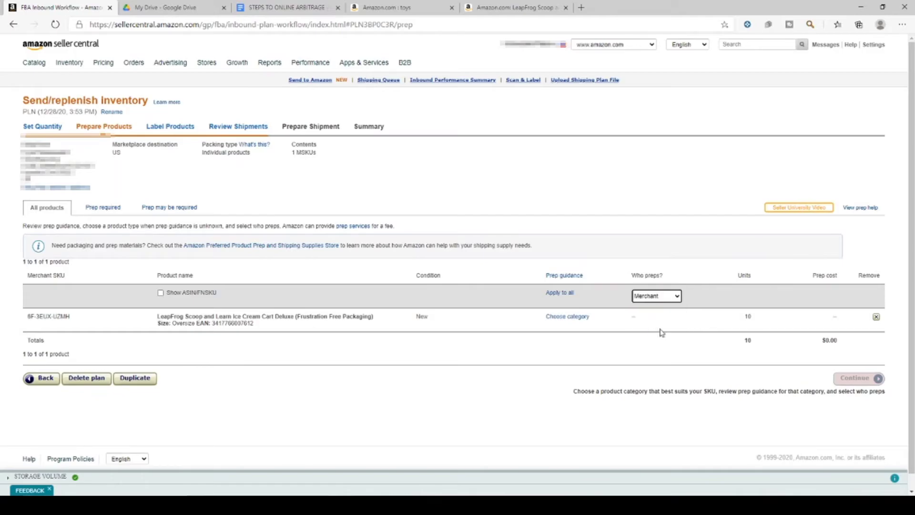
left_click(558, 293)
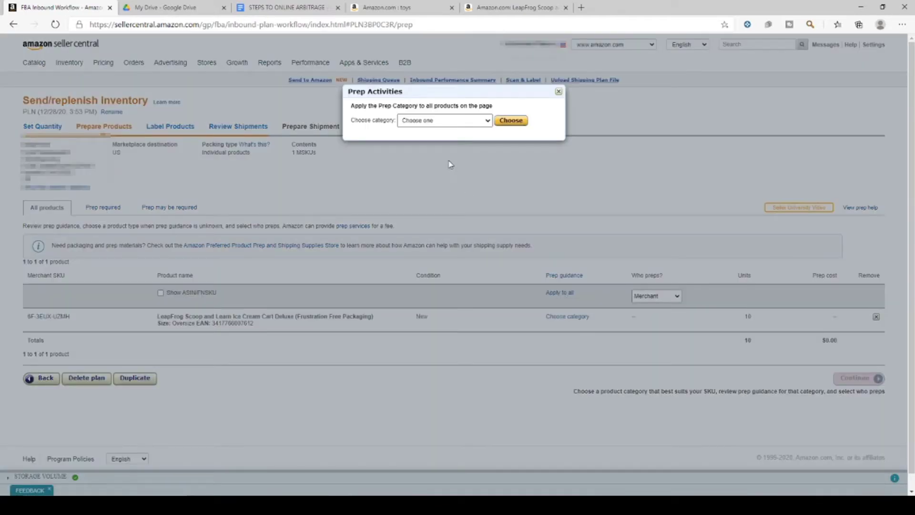
left_click(443, 122)
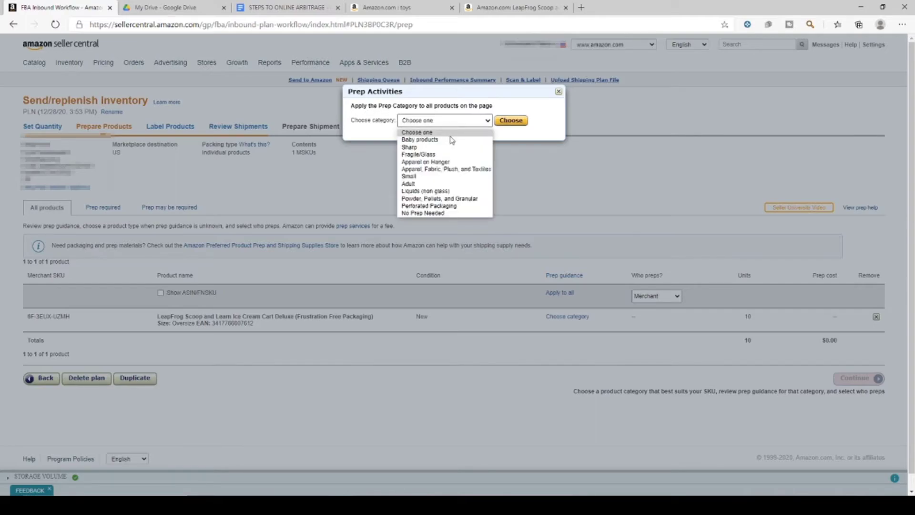
left_click(427, 214)
left_click(510, 122)
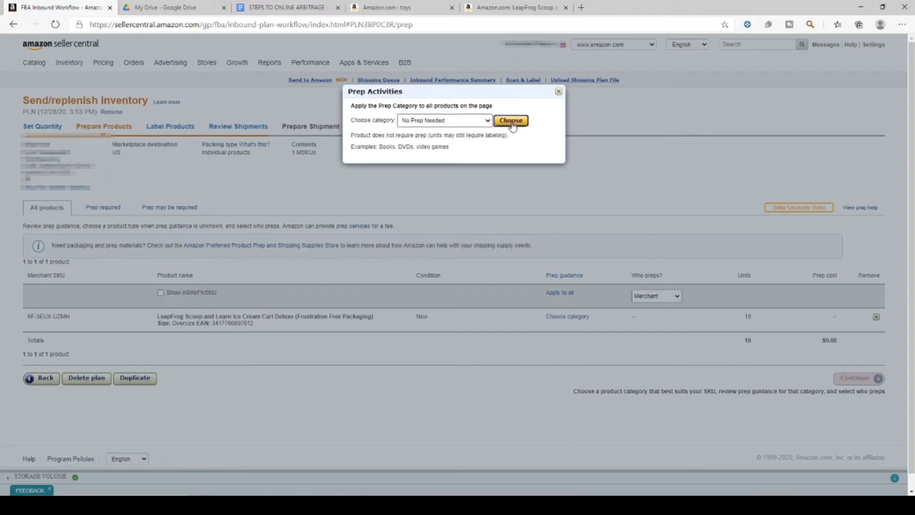
left_click(861, 380)
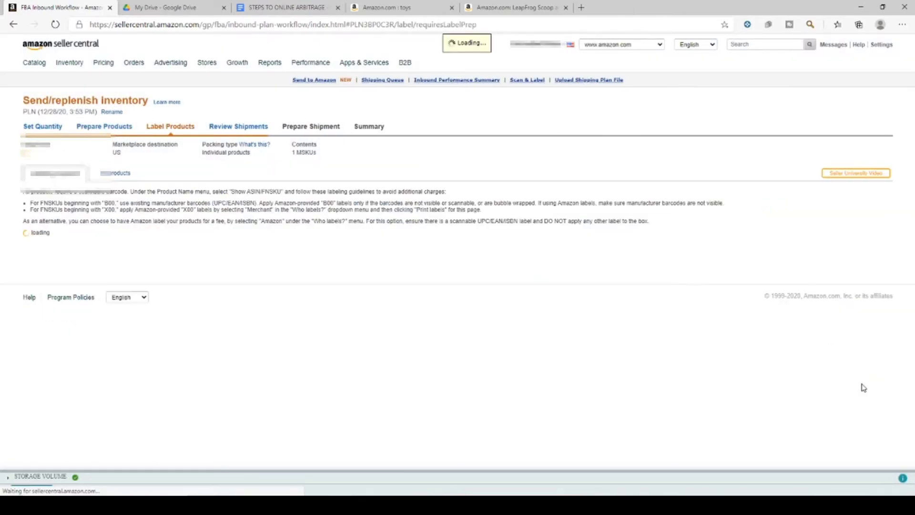
Keep 44-up 48.5 x 25.4 mm A4 labels and continue to Review Shipments.
scroll(411, 343, "down", 1)
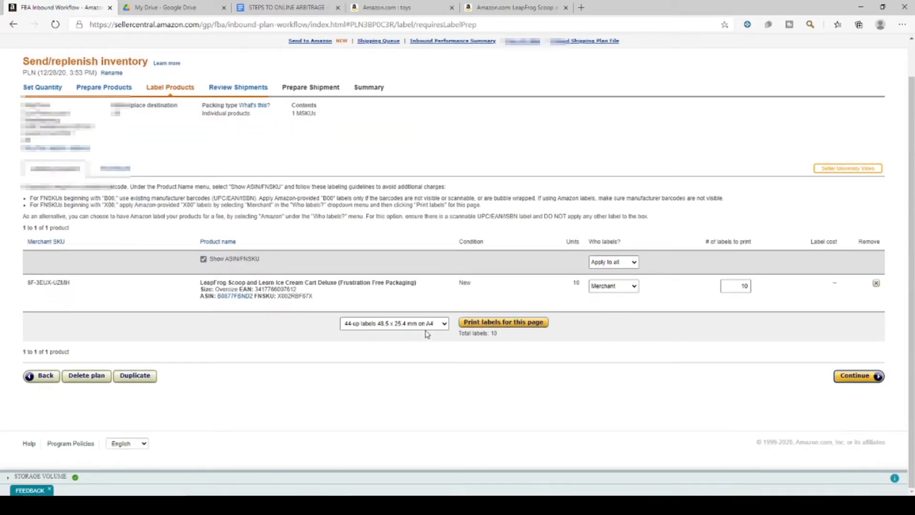
left_click(423, 325)
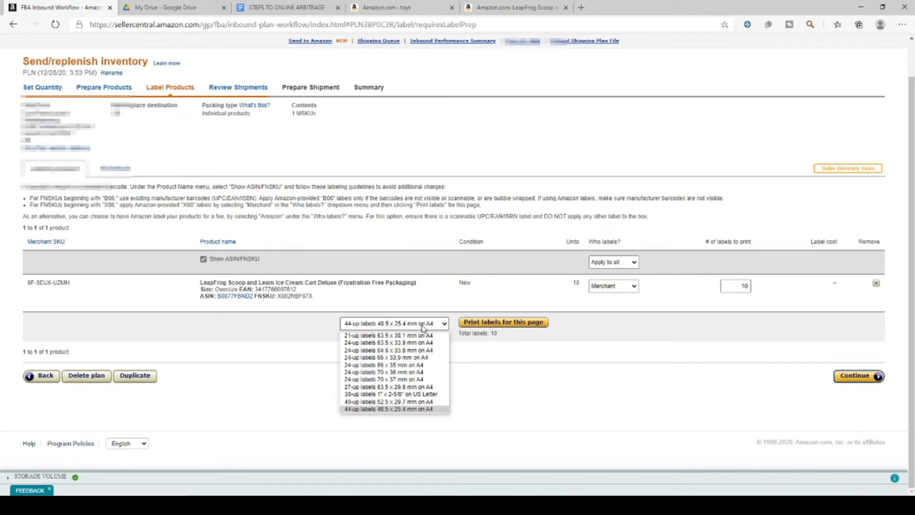
left_click(423, 326)
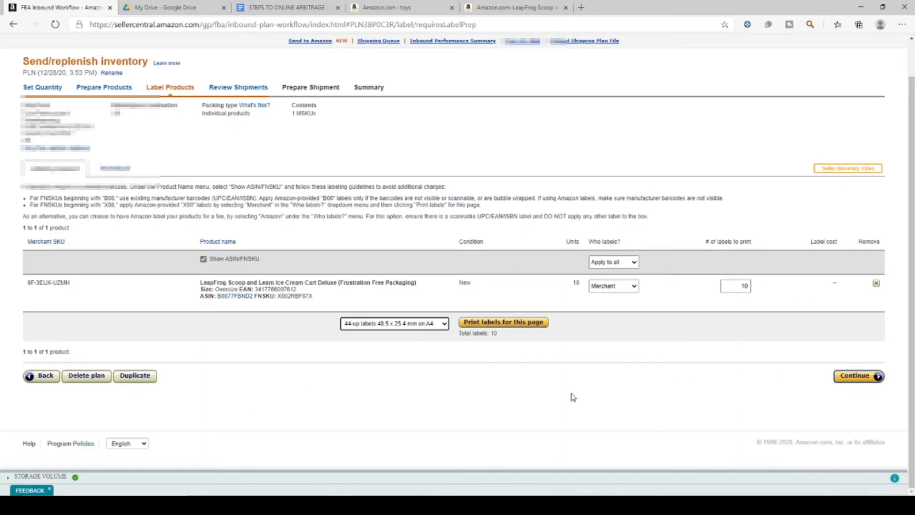
left_click(858, 376)
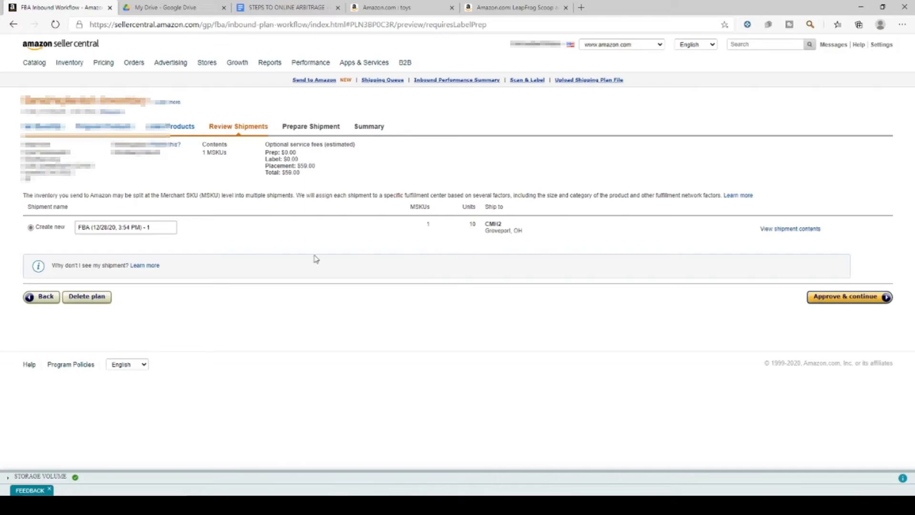
Approve the 10-unit shipment to CMH2 and open it for preparation.
left_click(842, 298)
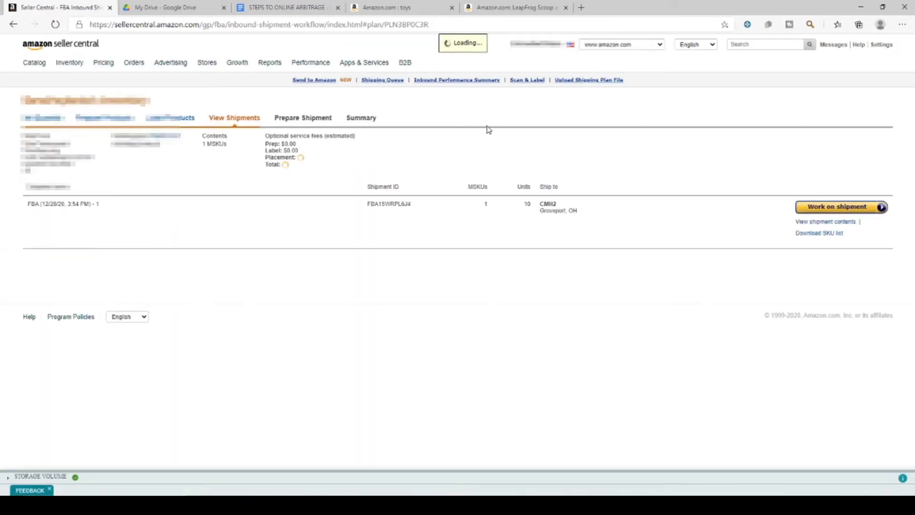
left_click(816, 212)
scroll(663, 191, "down", 3)
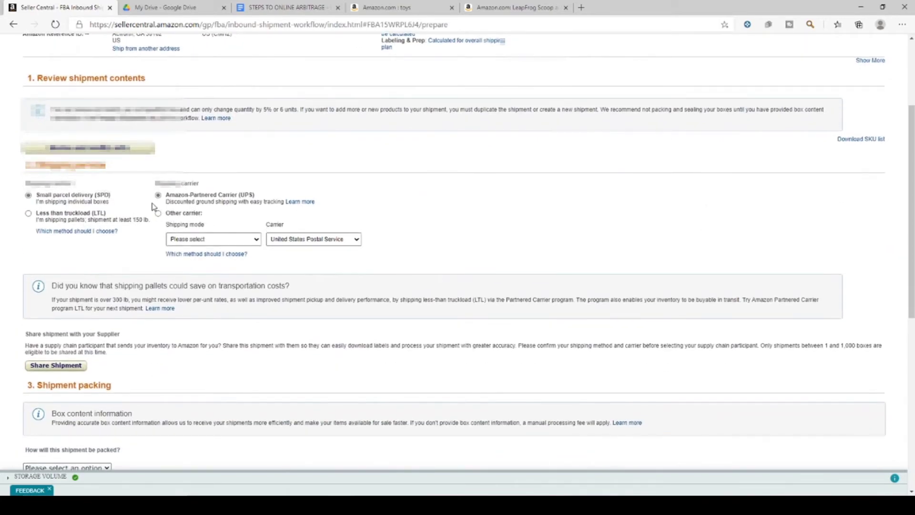
scroll(153, 206, "down", 4)
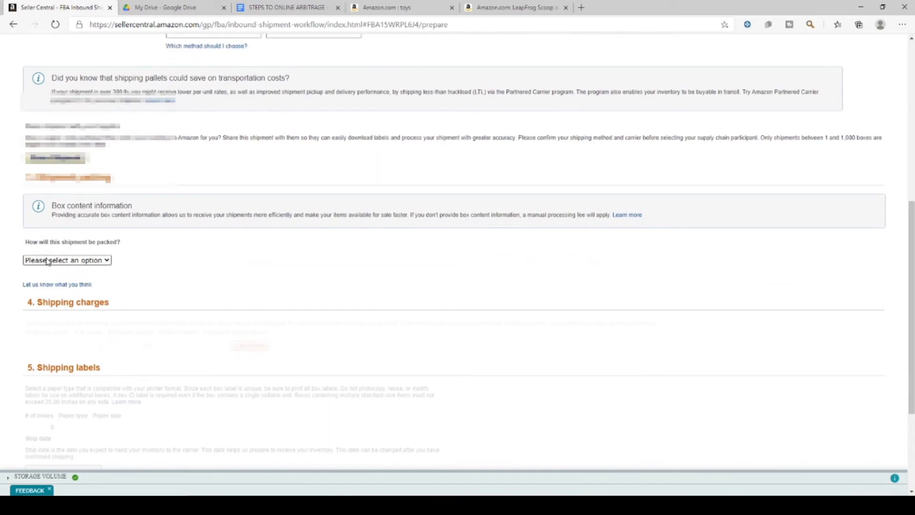
Set the shipment packing to multiple boxes instead of one box.
left_click(84, 260)
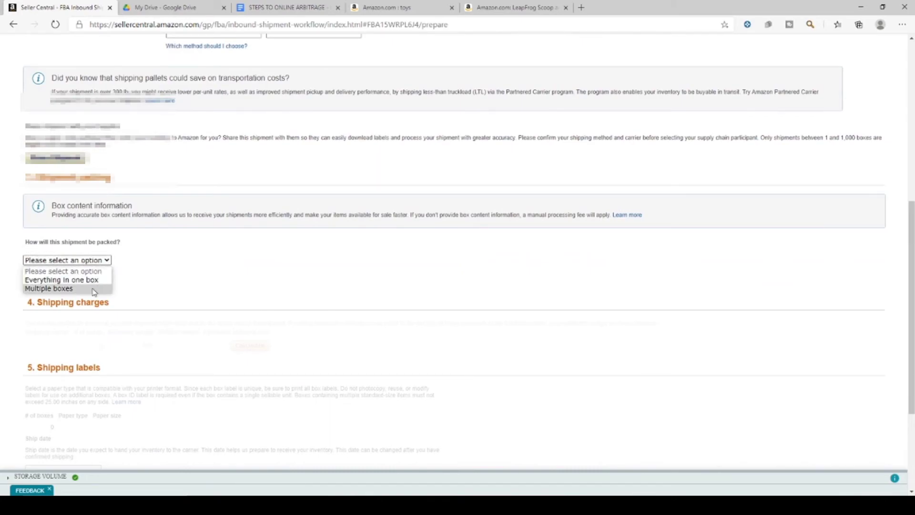
left_click(79, 282)
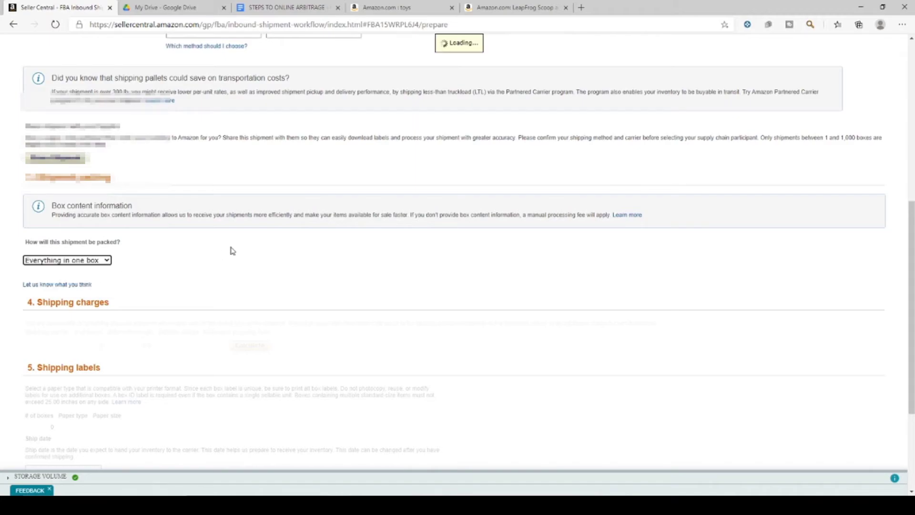
scroll(231, 248, "down", 1)
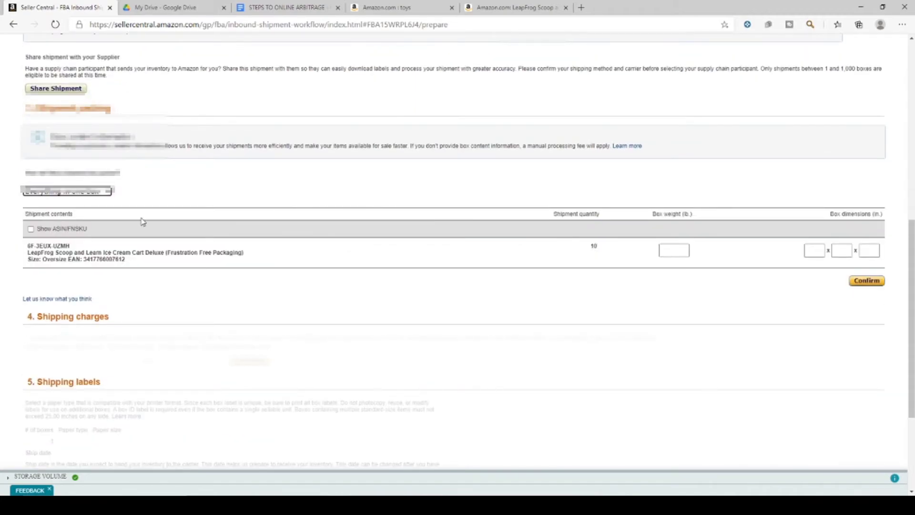
left_click(77, 192)
left_click(62, 220)
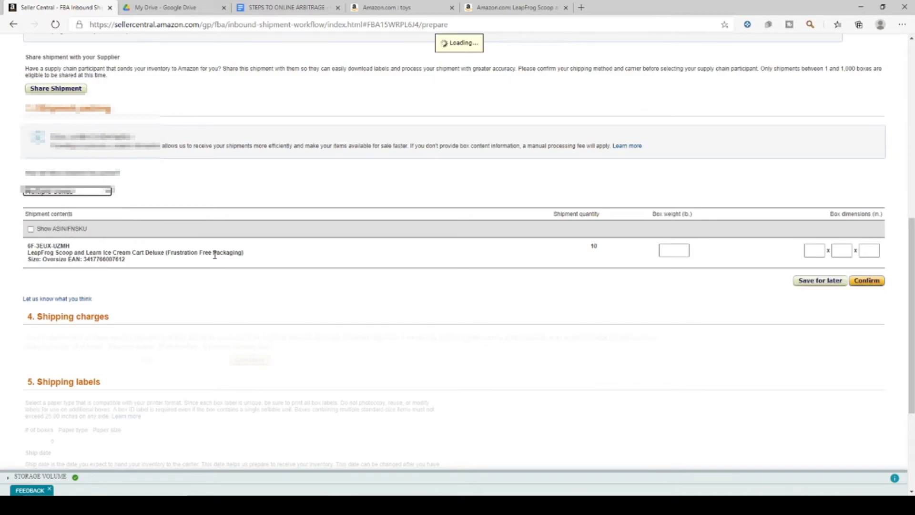
Add a second box configuration row to the shipment packing.
scroll(526, 287, "down", 1)
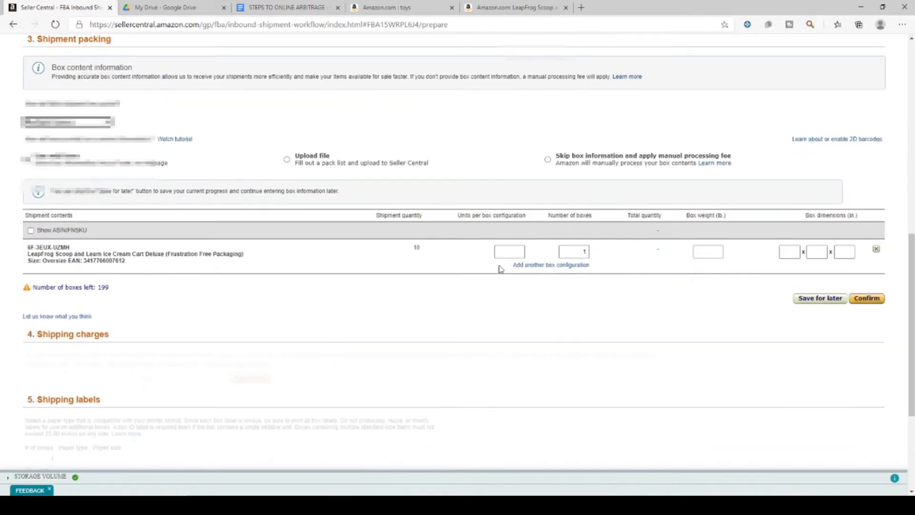
left_click(542, 266)
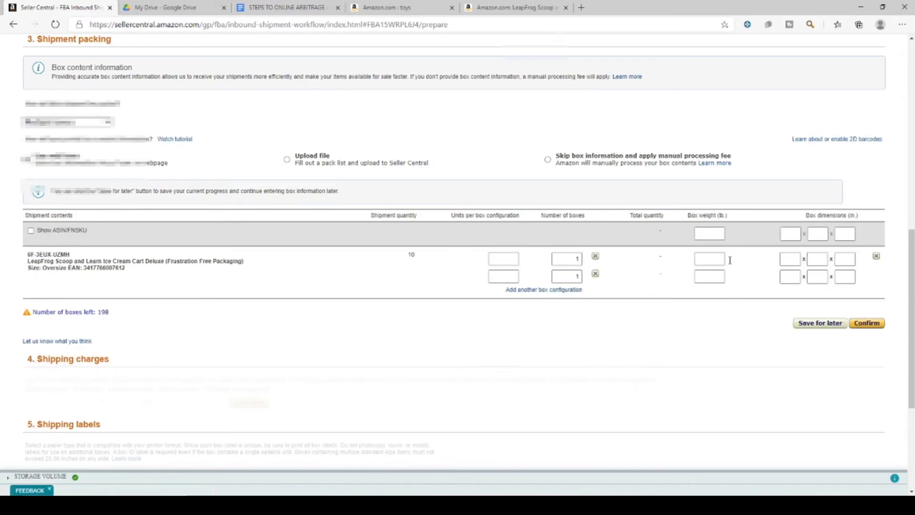
scroll(395, 246, "down", 4)
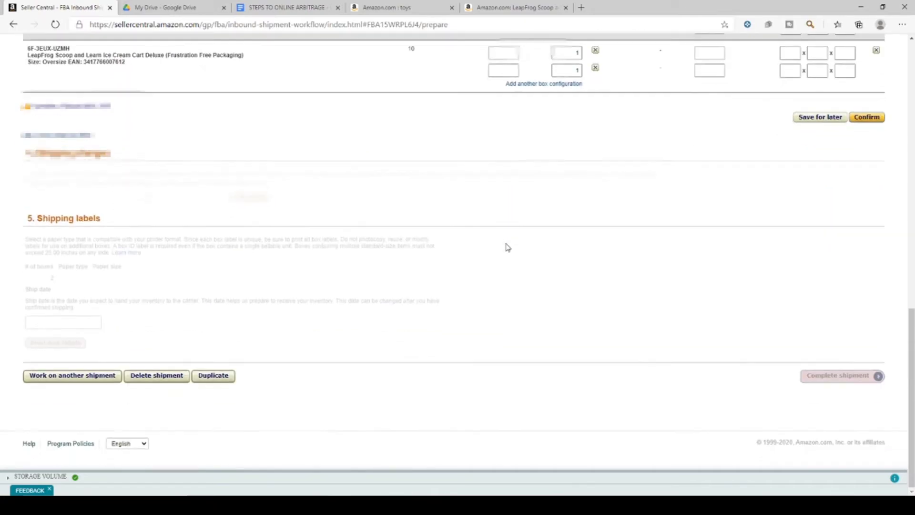
scroll(506, 246, "up", 3)
scroll(505, 246, "down", 1)
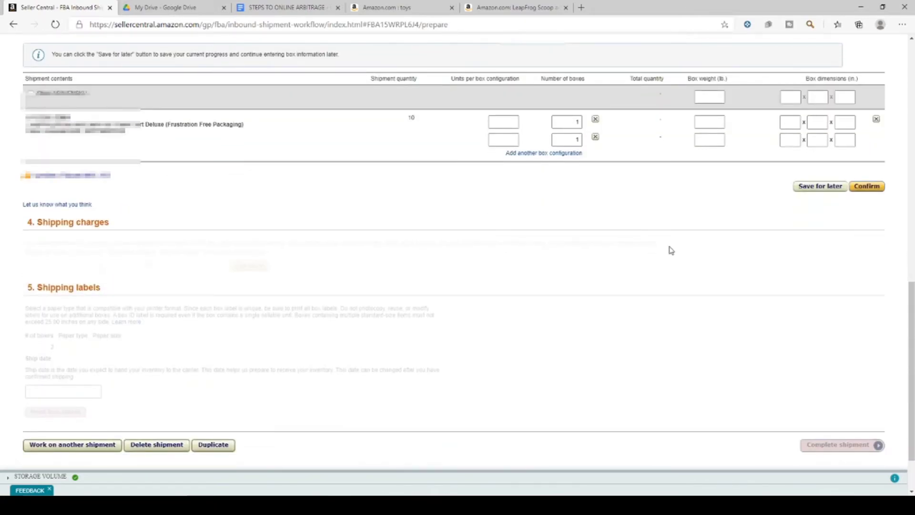
scroll(677, 258, "down", 1)
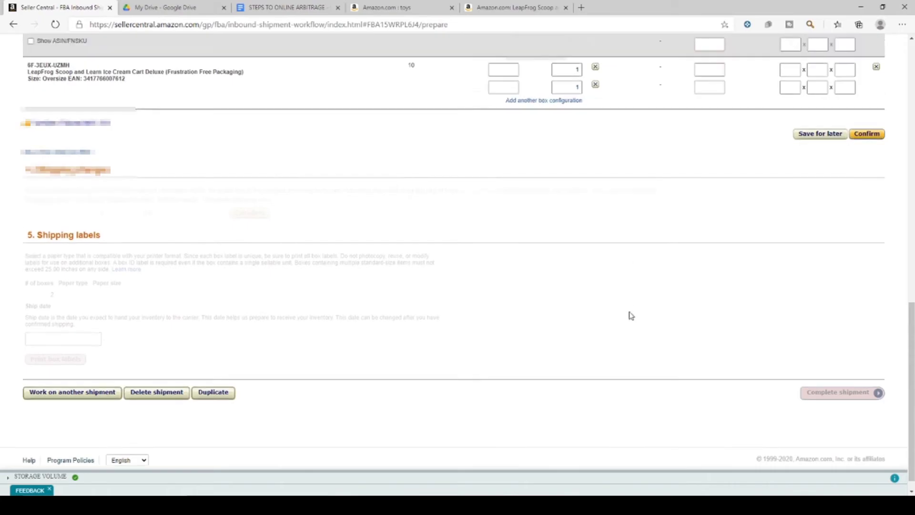
scroll(631, 296, "up", 5)
scroll(632, 265, "down", 4)
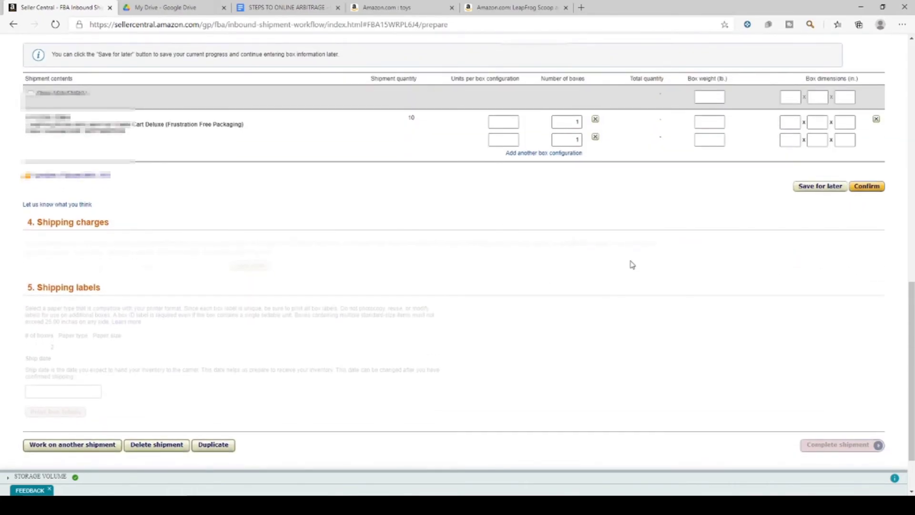
scroll(643, 260, "up", 15)
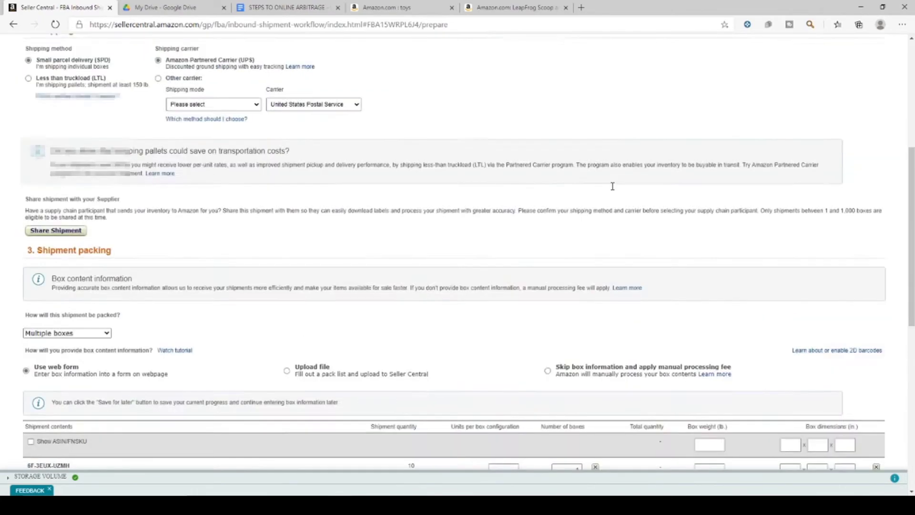
Go back to the Seller Central homepage using the amazon seller central logo.
left_click(49, 47)
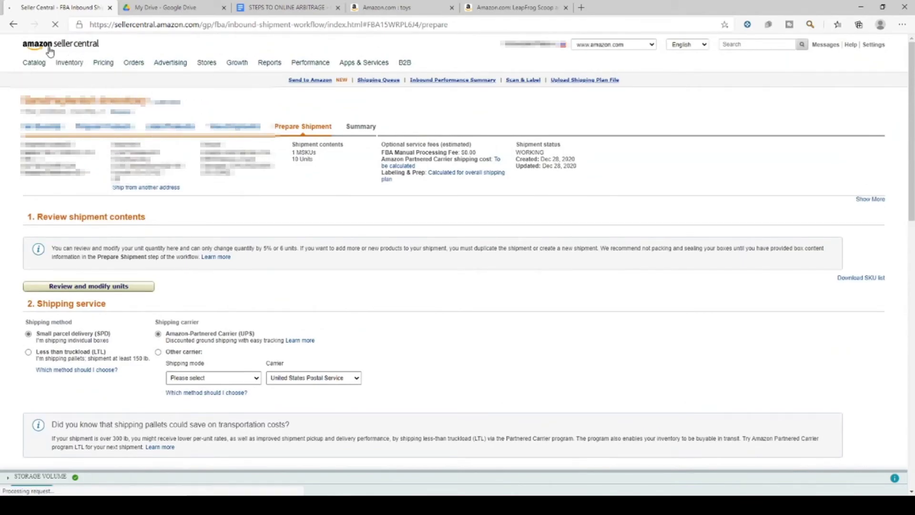